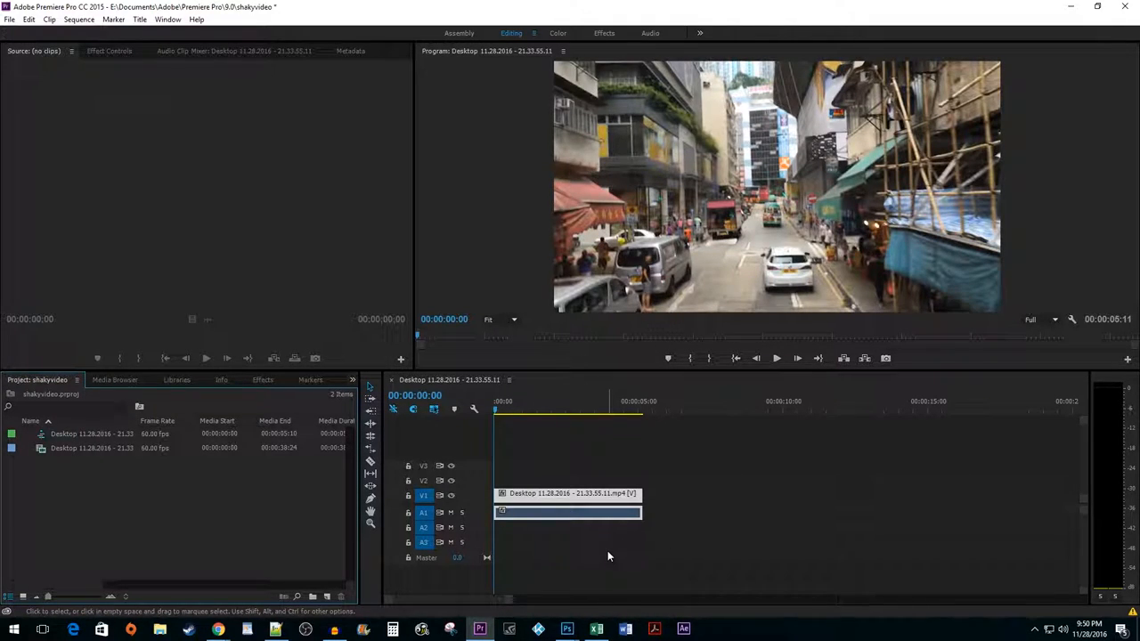
Step: Review the shaky clip, then find Warp Stabilizer in Effects and drop it onto the V1 street clip
key("space")
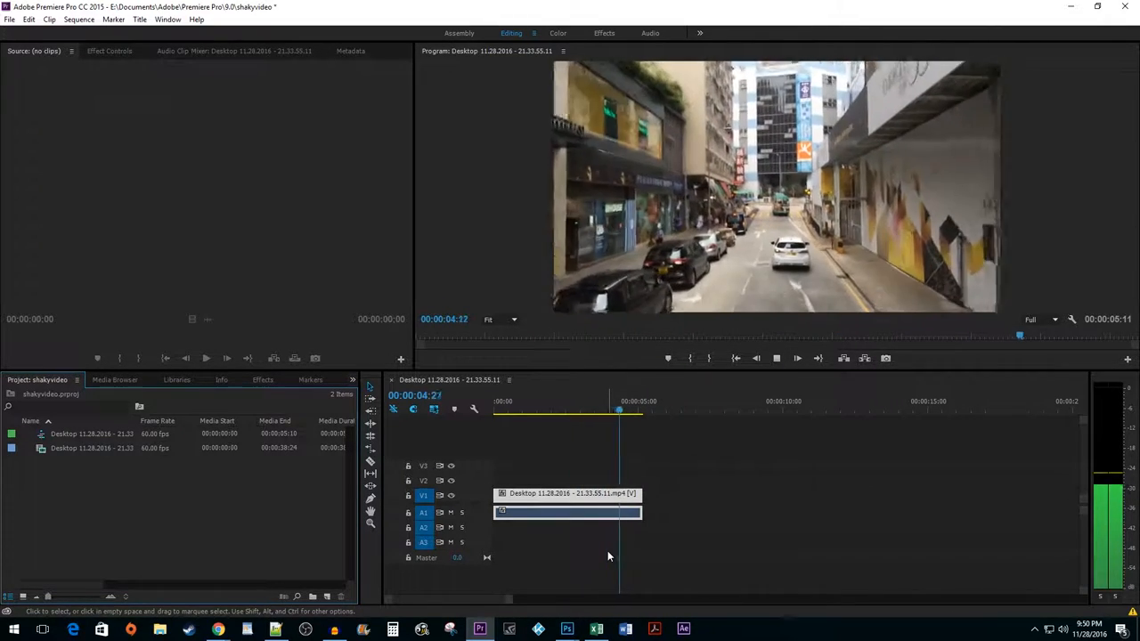
left_click(490, 412)
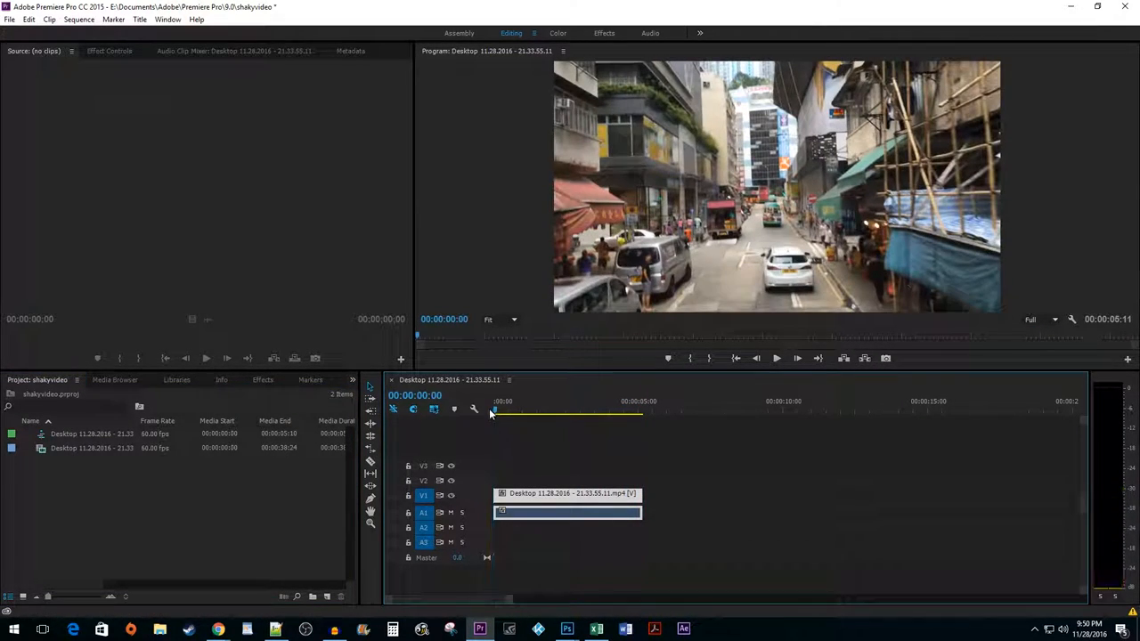
left_click(262, 379)
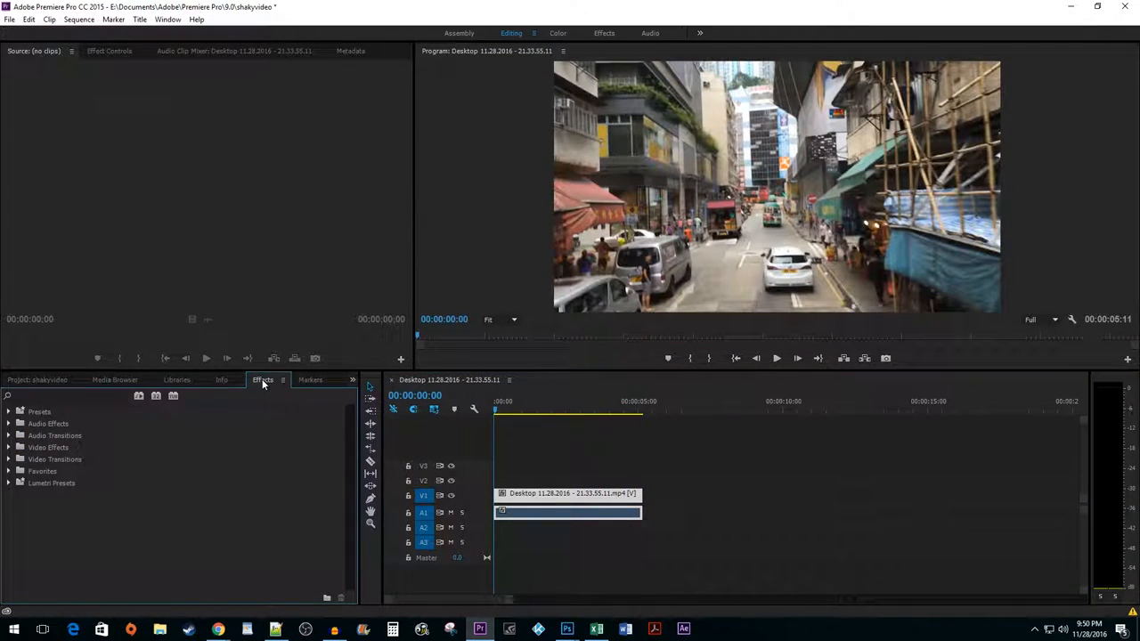
left_click(98, 395)
type("Warp Sta")
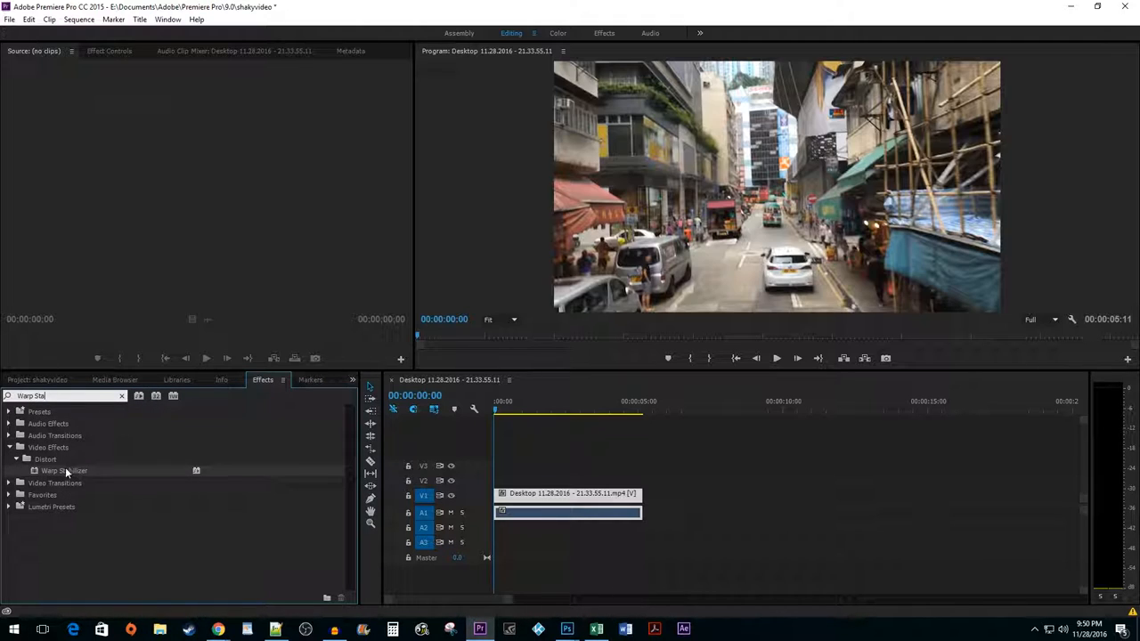
left_click_drag(65, 471, 515, 497)
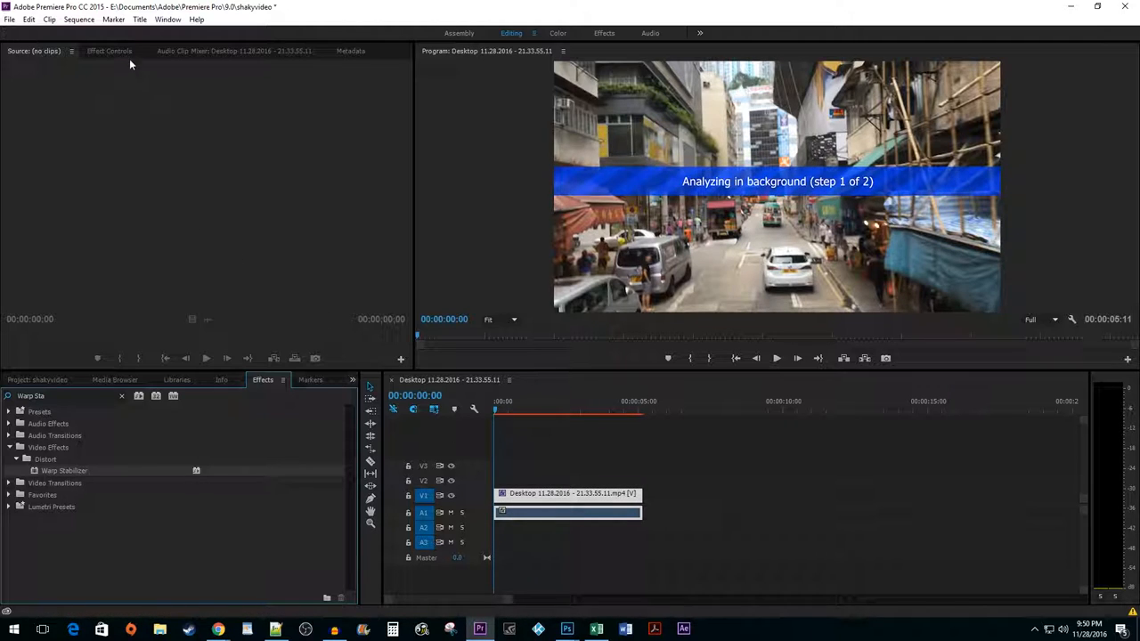
Step: Show the Warp Stabilizer settings in Effect Controls and play the stabilized street clip
left_click(121, 52)
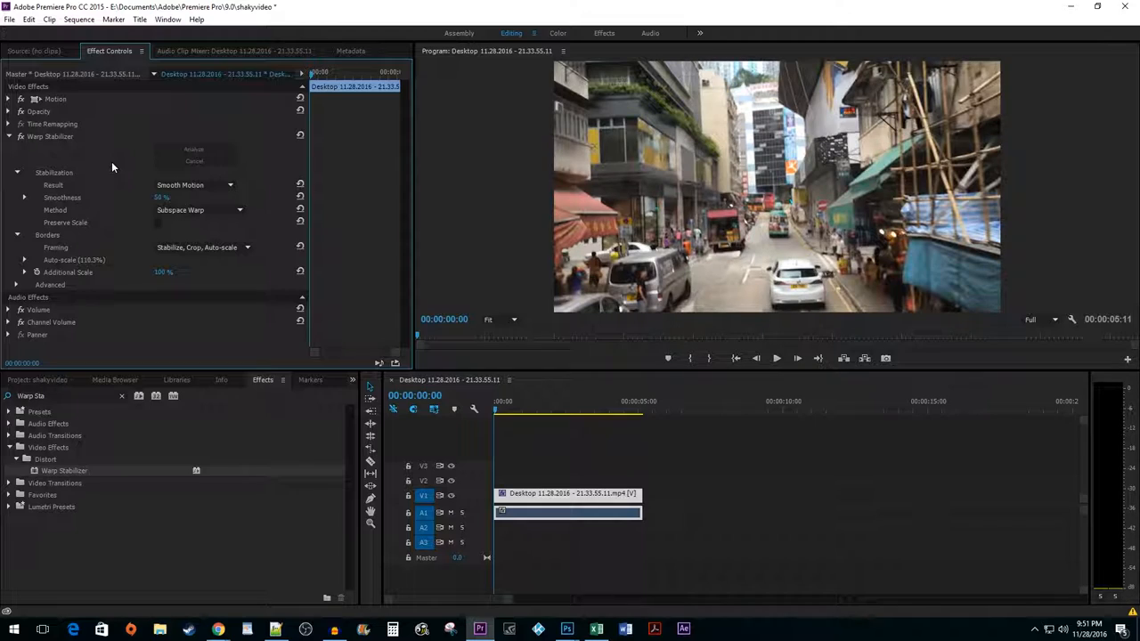
key("space")
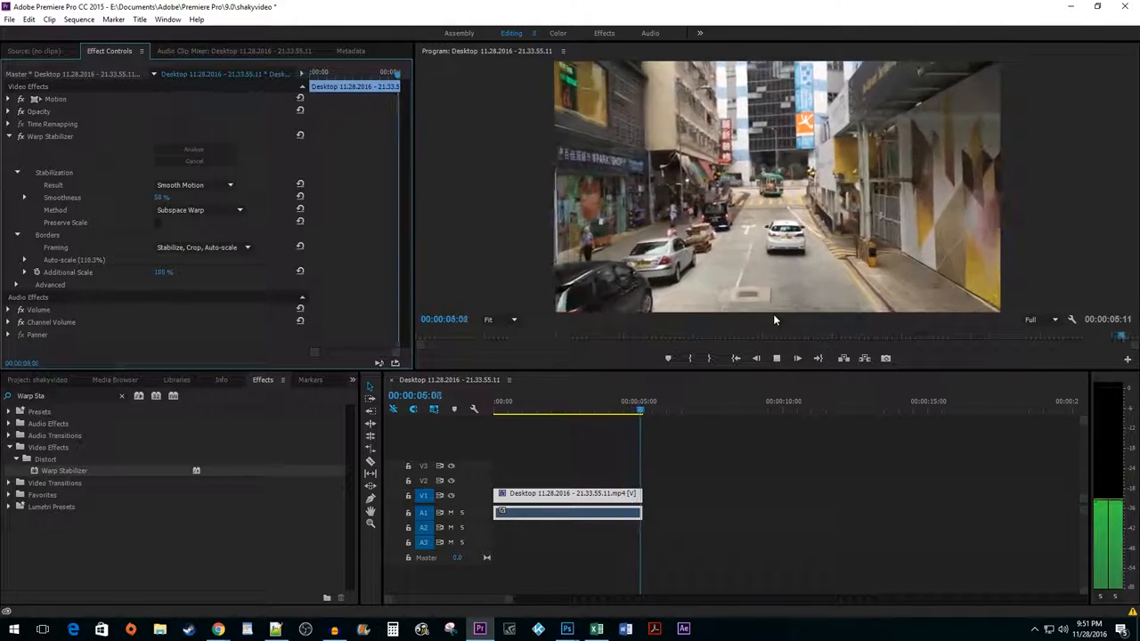
Step: From the first frame, set Warp Stabilizer Smoothness to 102% and let it restabilize
key("Home")
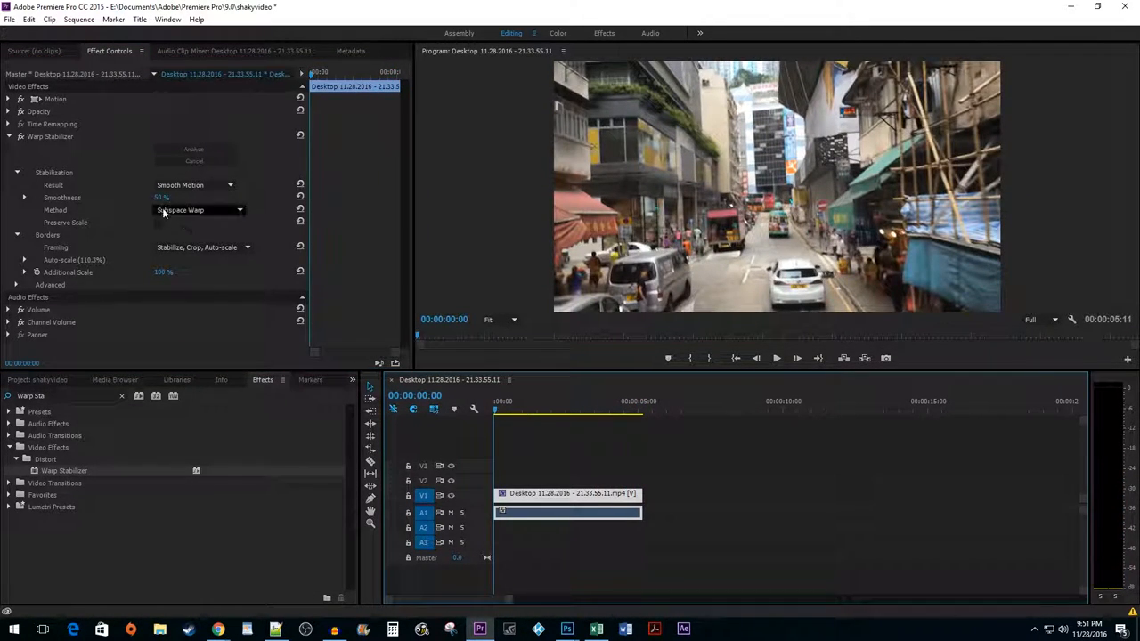
key("Return")
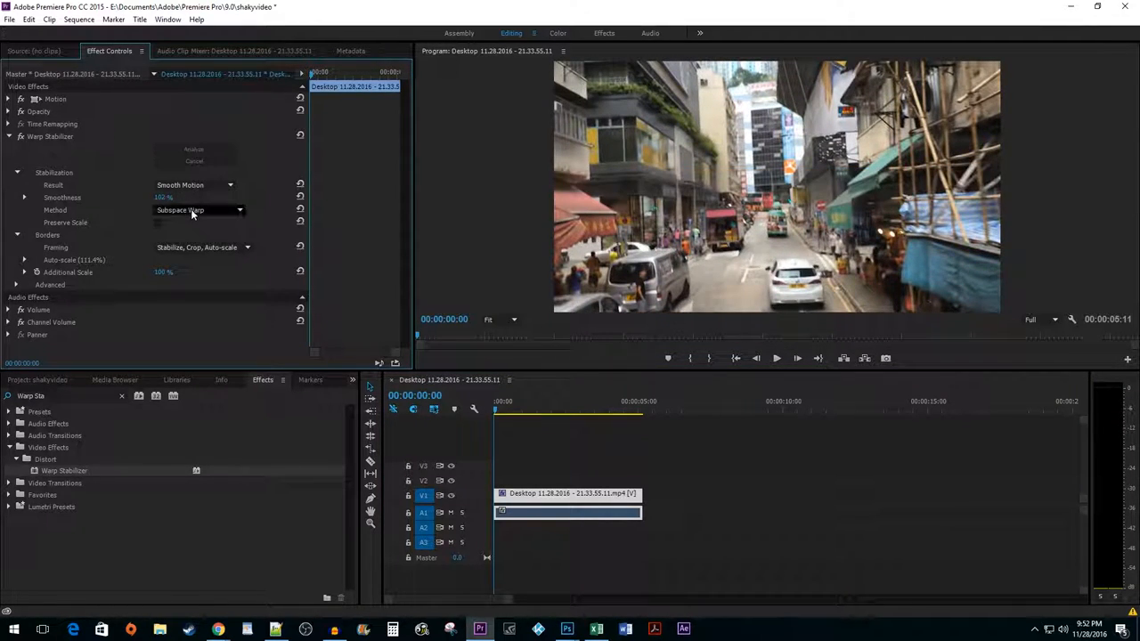
Step: Switch Framing to Stabilize Only and play to see the black borders
left_click(196, 247)
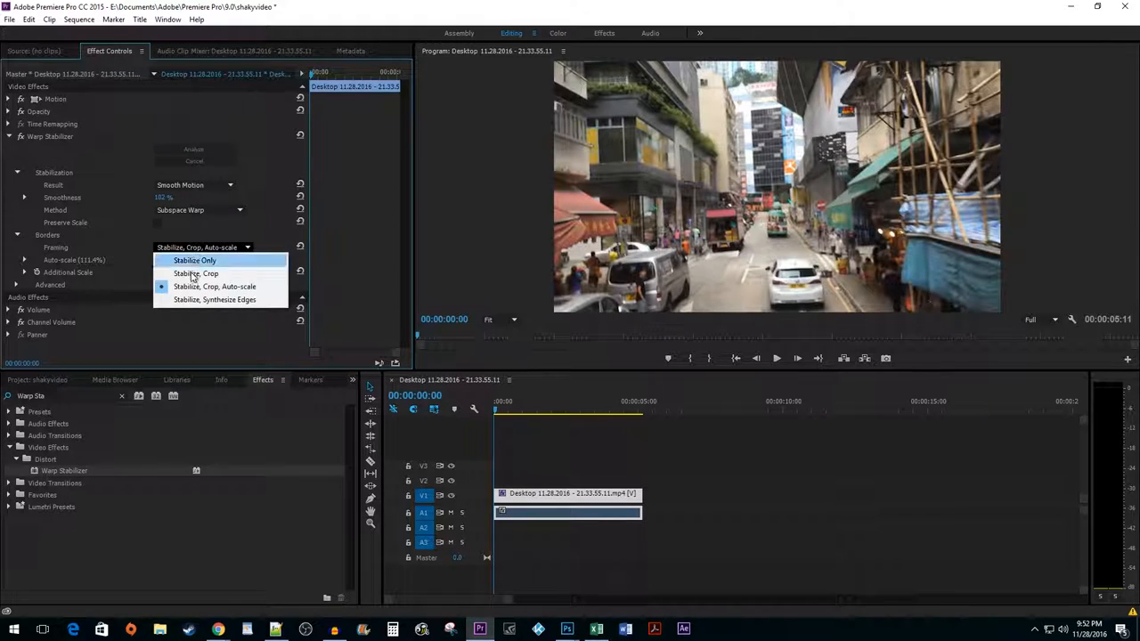
left_click(198, 260)
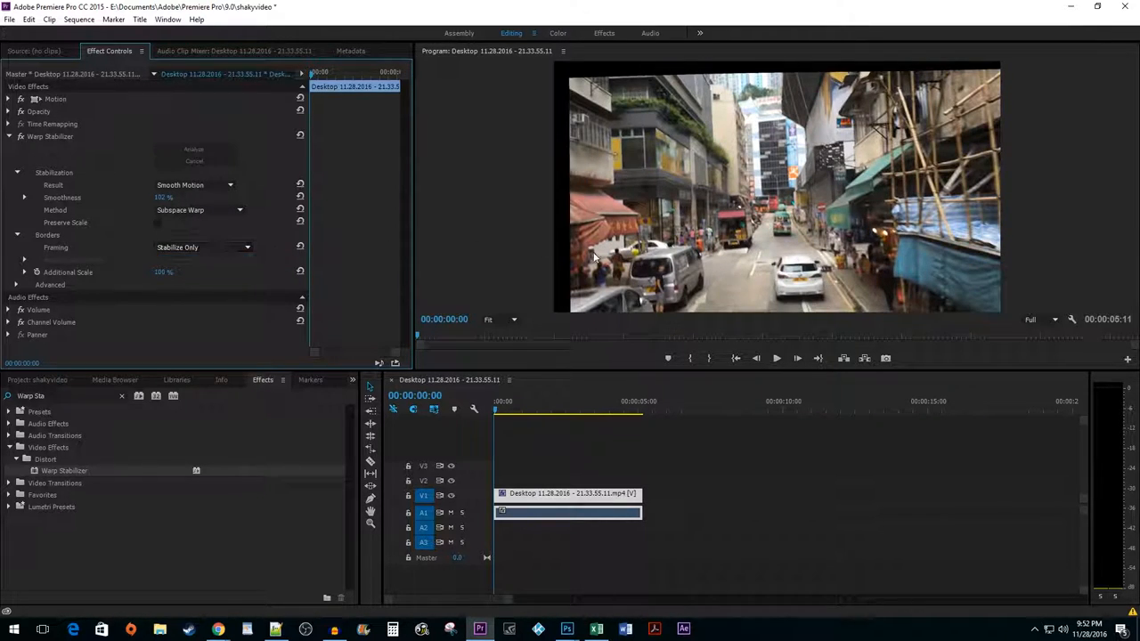
key("space")
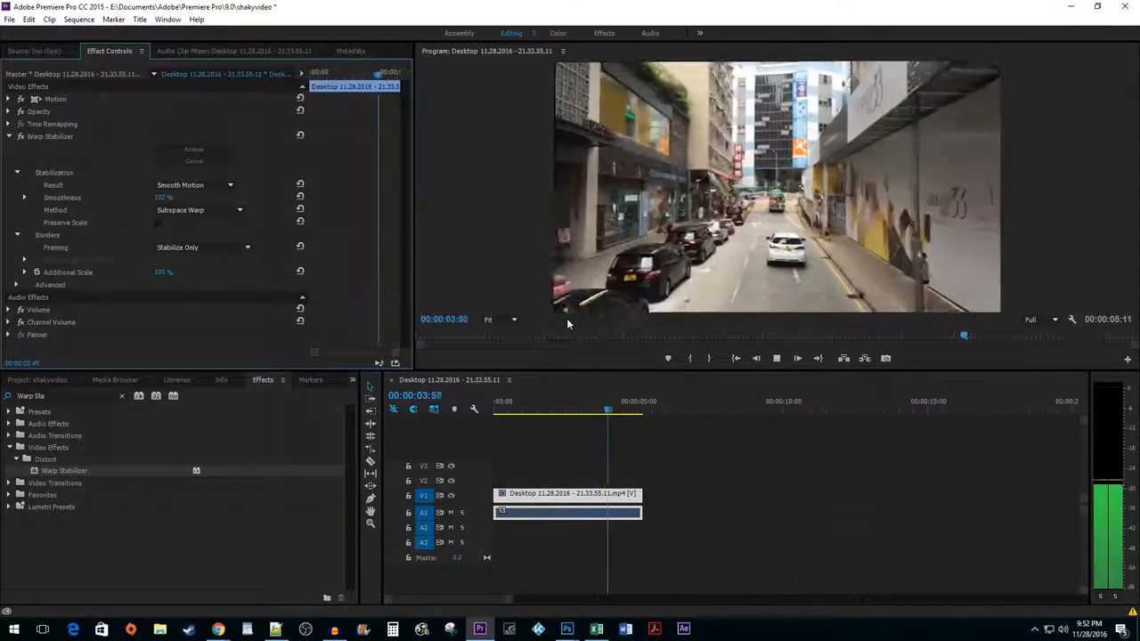
key("Home")
Step: Restore Framing to Stabilize, Crop, Auto-scale and play the result
left_click(229, 250)
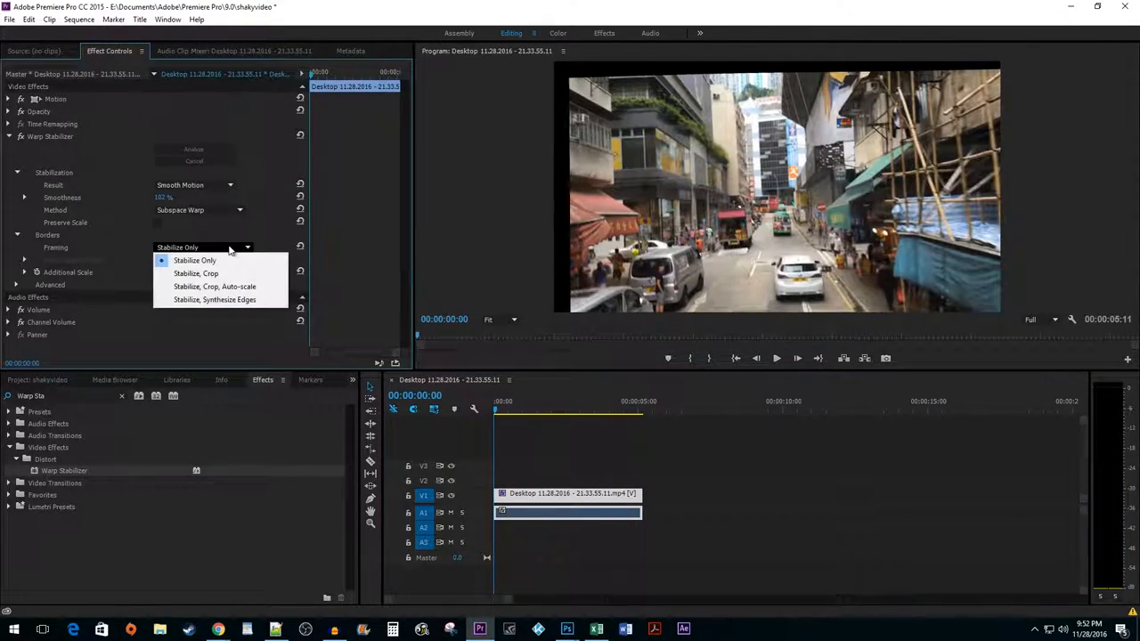
left_click(230, 287)
key("space")
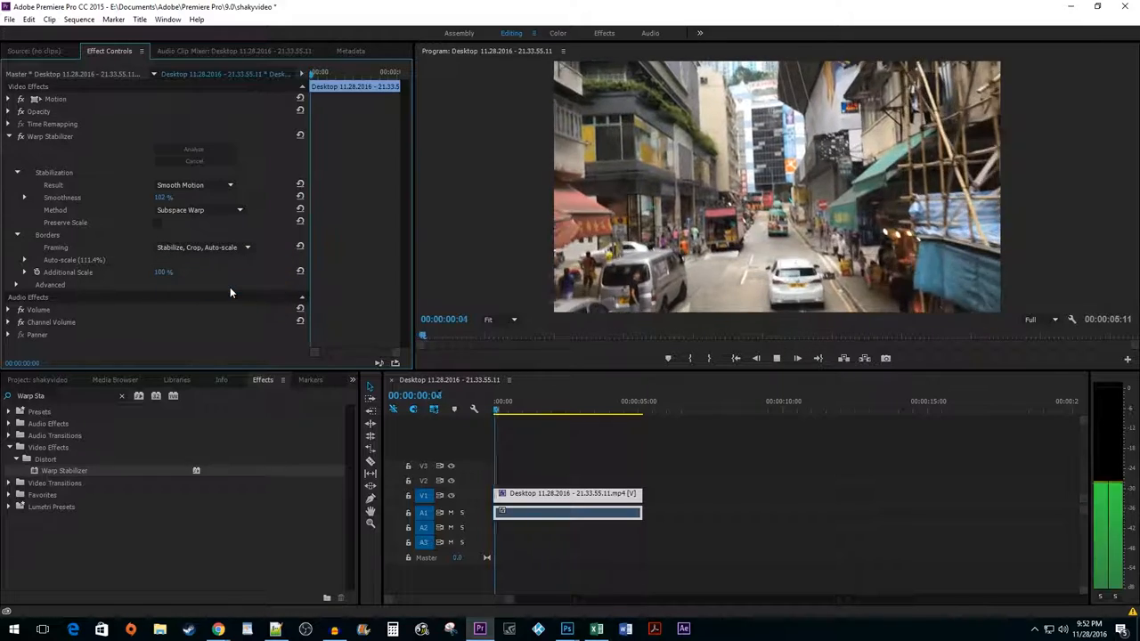